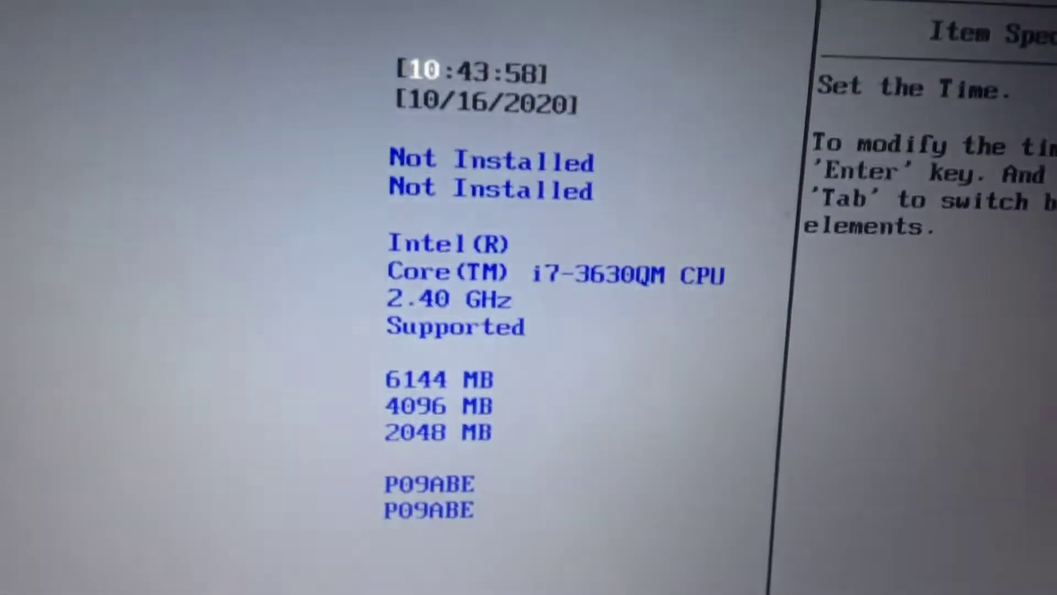
# - Move to the BIOS Exit page and down toward the 'UEFI: sobetterExt 0204' boot override
pyautogui.press('Left')
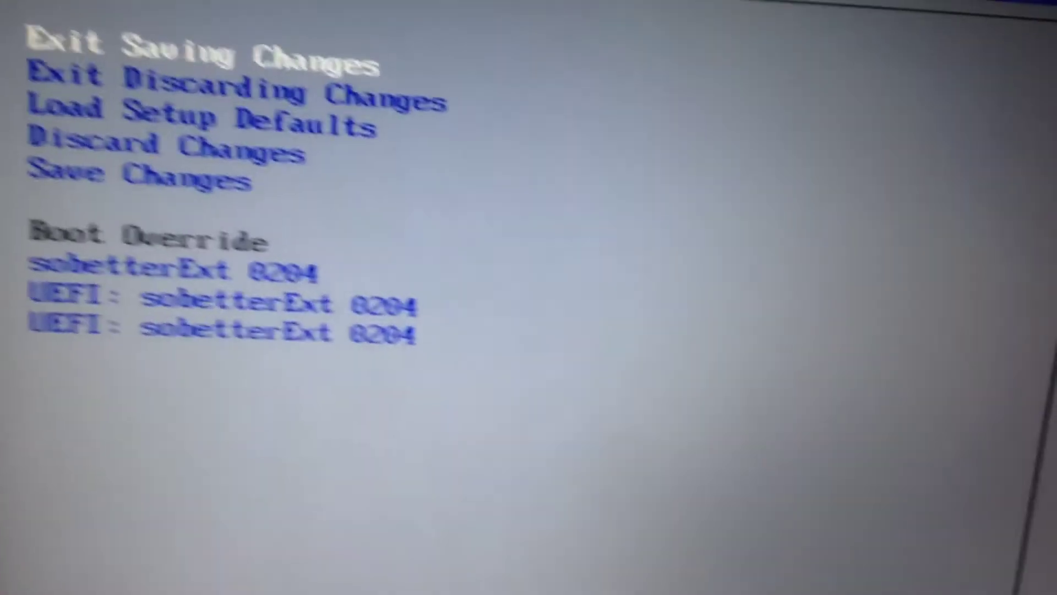
pyautogui.press('Down')
pyautogui.press('Down')
pyautogui.press('Down')
pyautogui.press('Down')
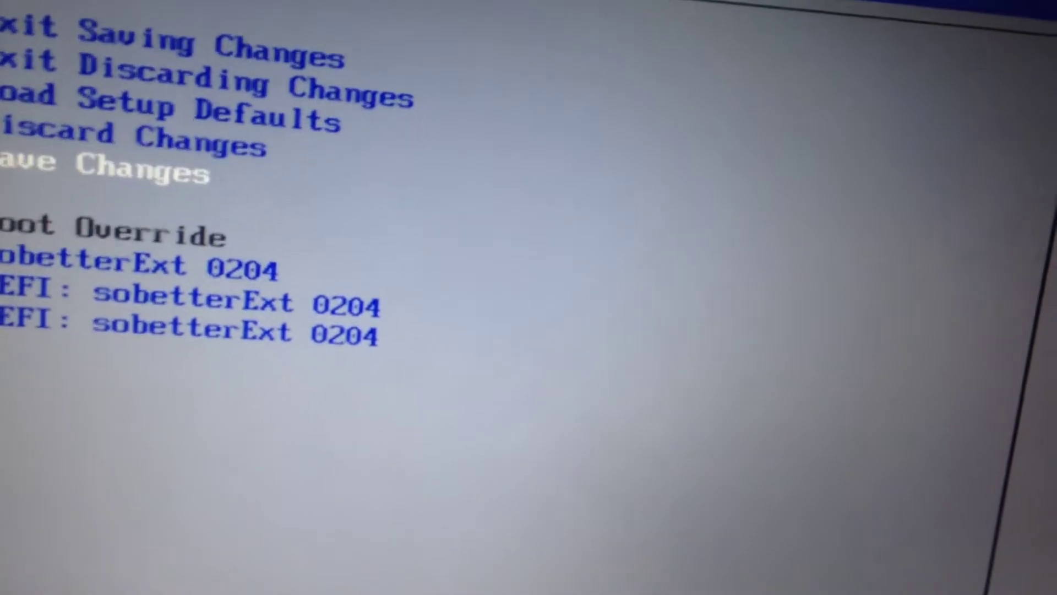
pyautogui.press('Down')
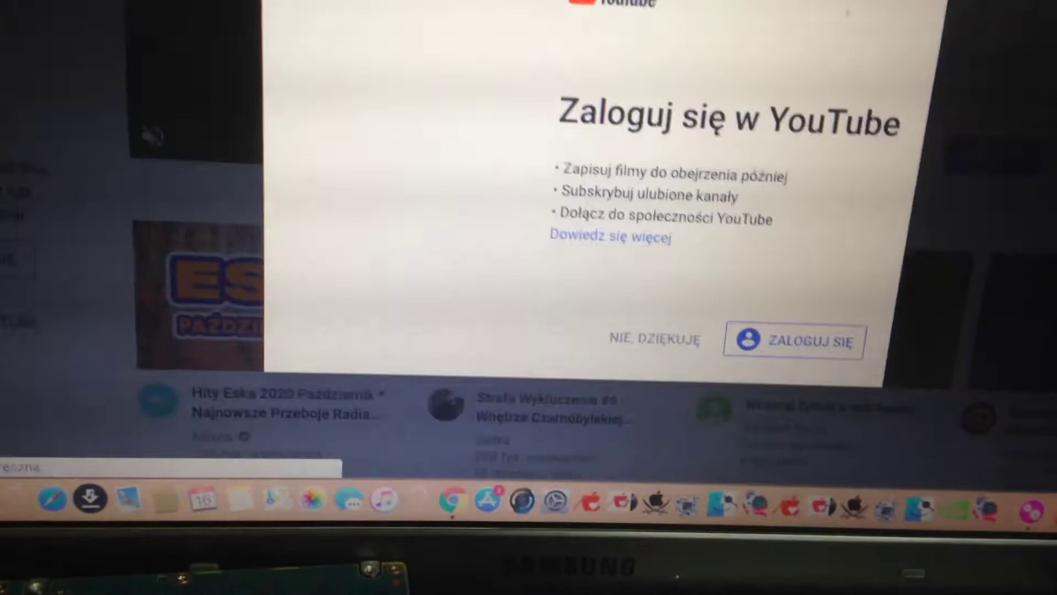
# - Dismiss YouTube's sign-in prompt with 'NIE, DZIĘKUJĘ'
pyautogui.click(636, 338)
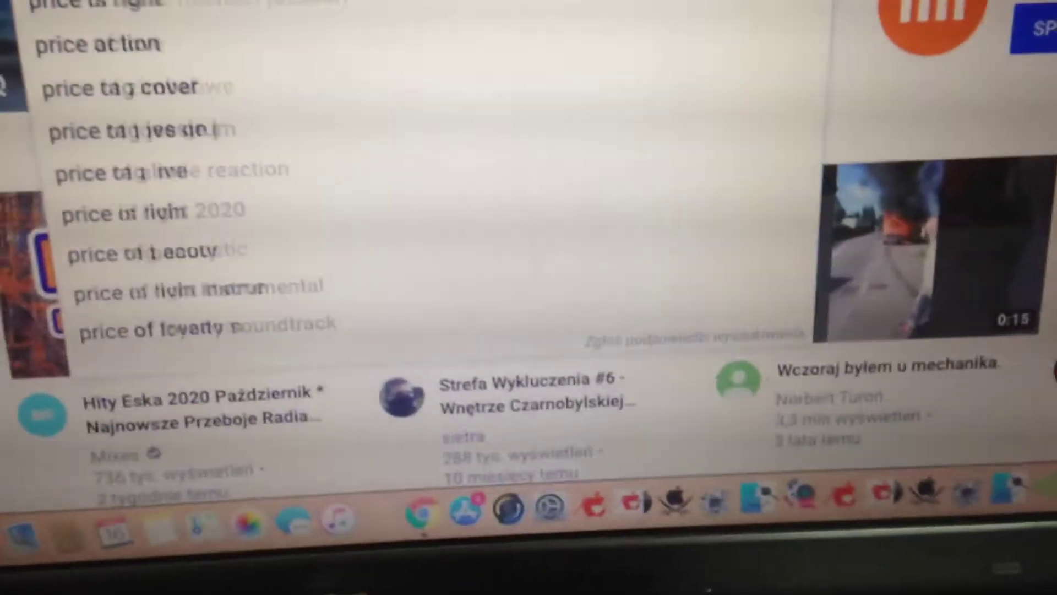
pyautogui.write(' ga')
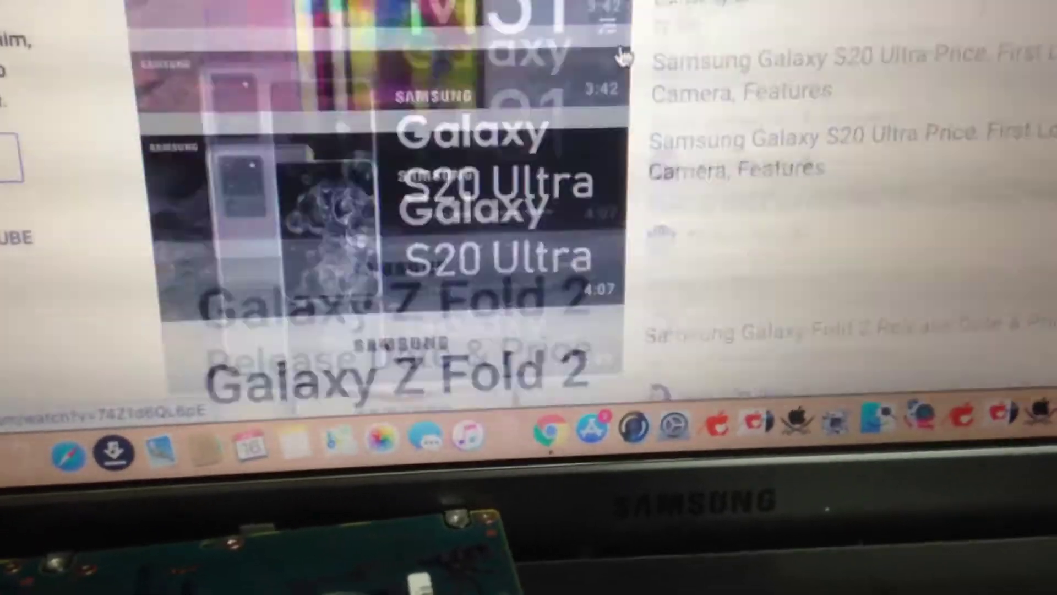
pyautogui.scroll(5, 628, 58)
pyautogui.scroll(5, 633, 53)
pyautogui.scroll(5, 634, 54)
pyautogui.scroll(5, 640, 66)
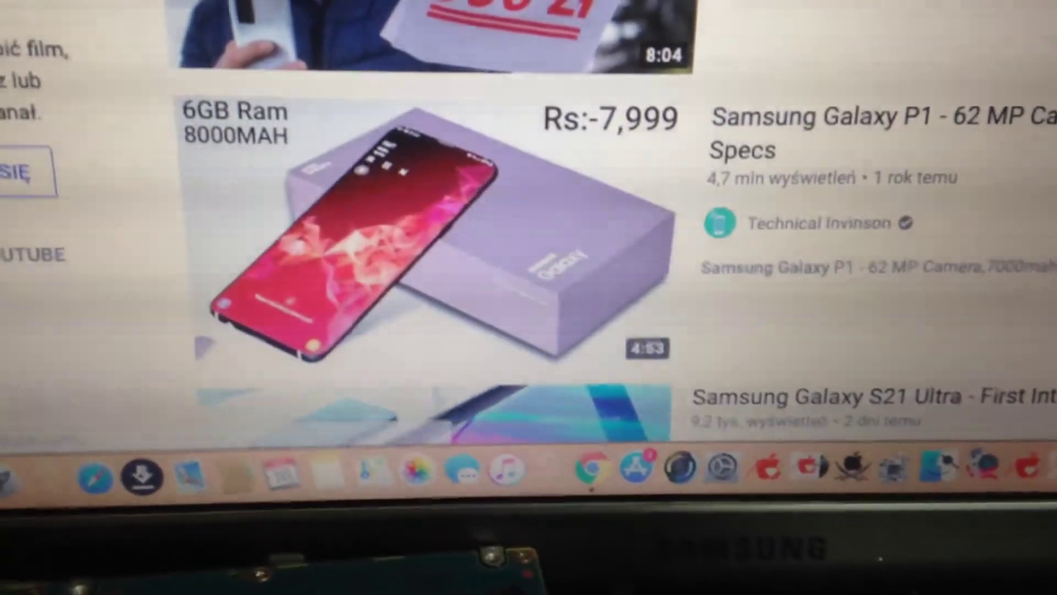
pyautogui.scroll(-5, 859, 48)
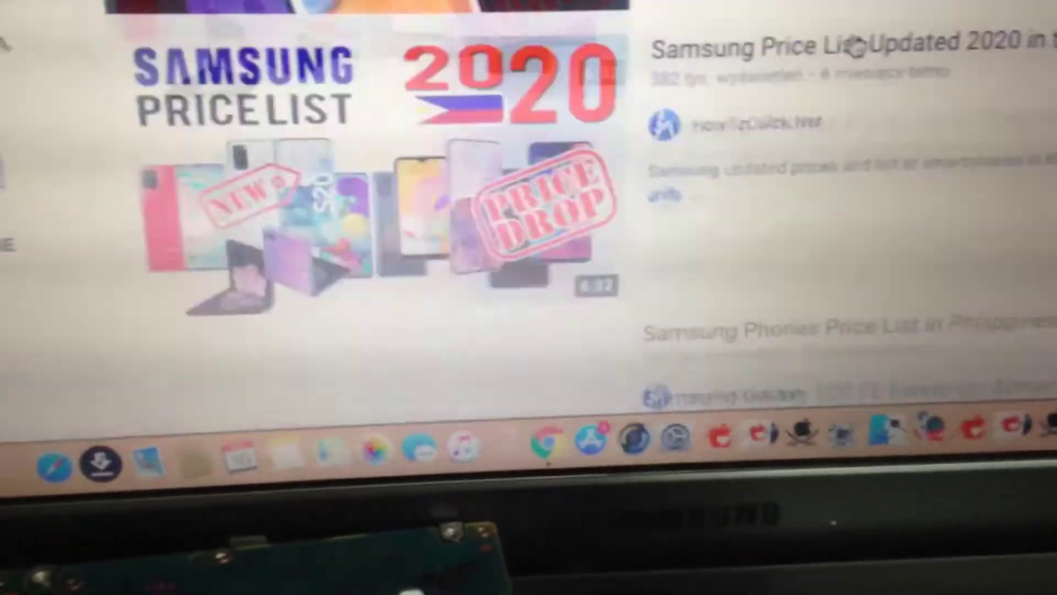
pyautogui.scroll(-5, 867, 37)
pyautogui.scroll(-5, 867, 37)
pyautogui.scroll(-5, 869, 37)
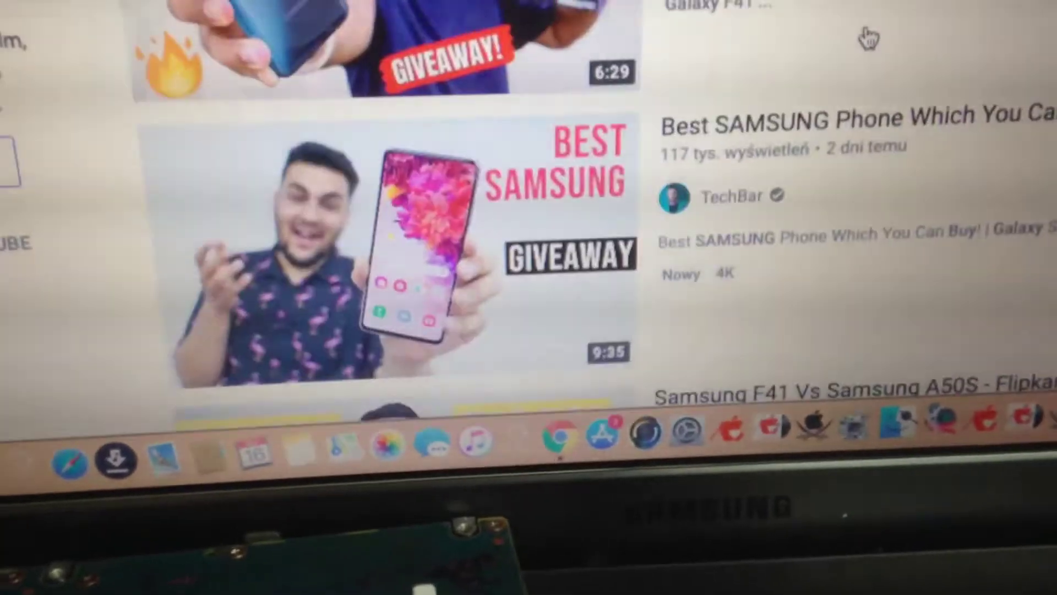
pyautogui.scroll(-3, 853, 47)
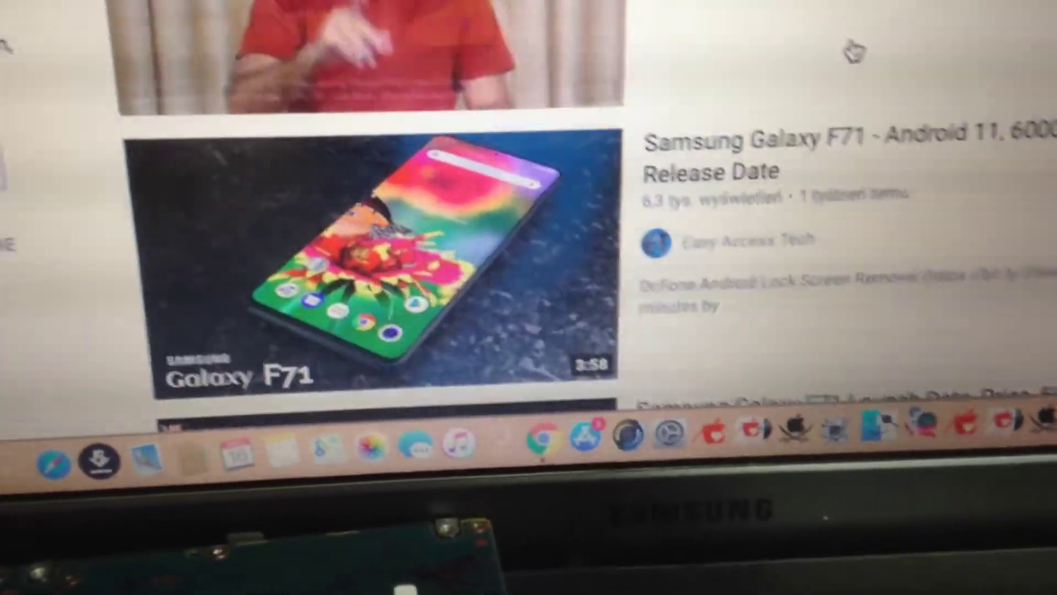
pyautogui.scroll(-3, 854, 46)
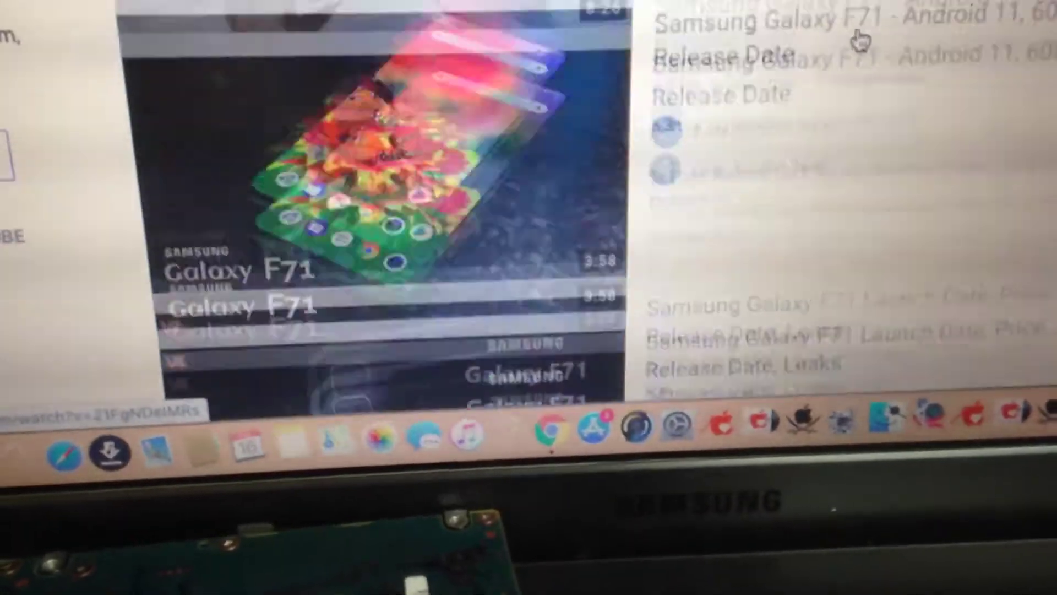
pyautogui.scroll(3, 851, 47)
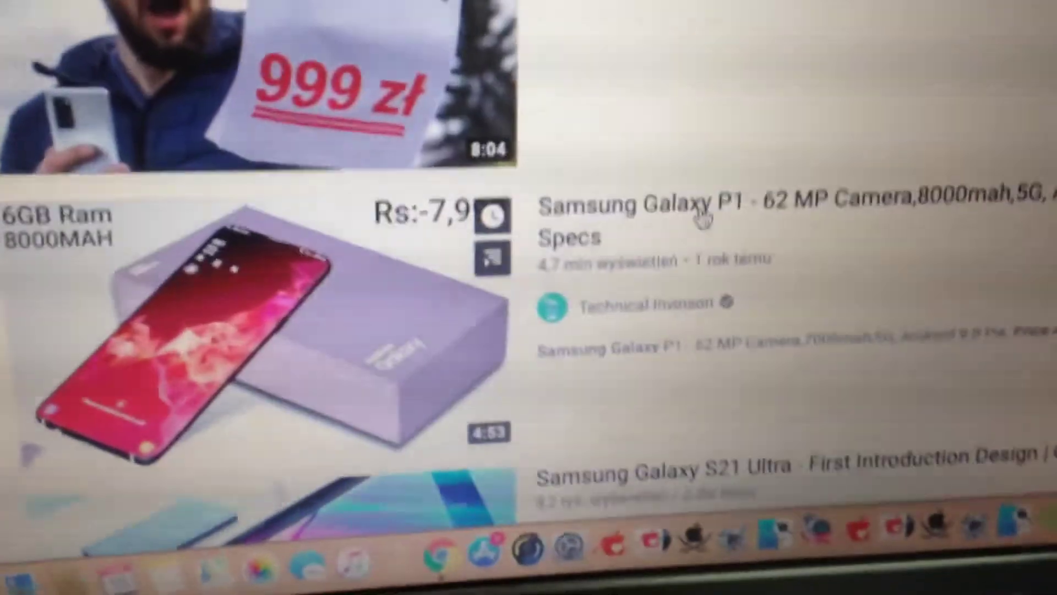
pyautogui.scroll(-5, 684, 217)
pyautogui.scroll(5, 683, 217)
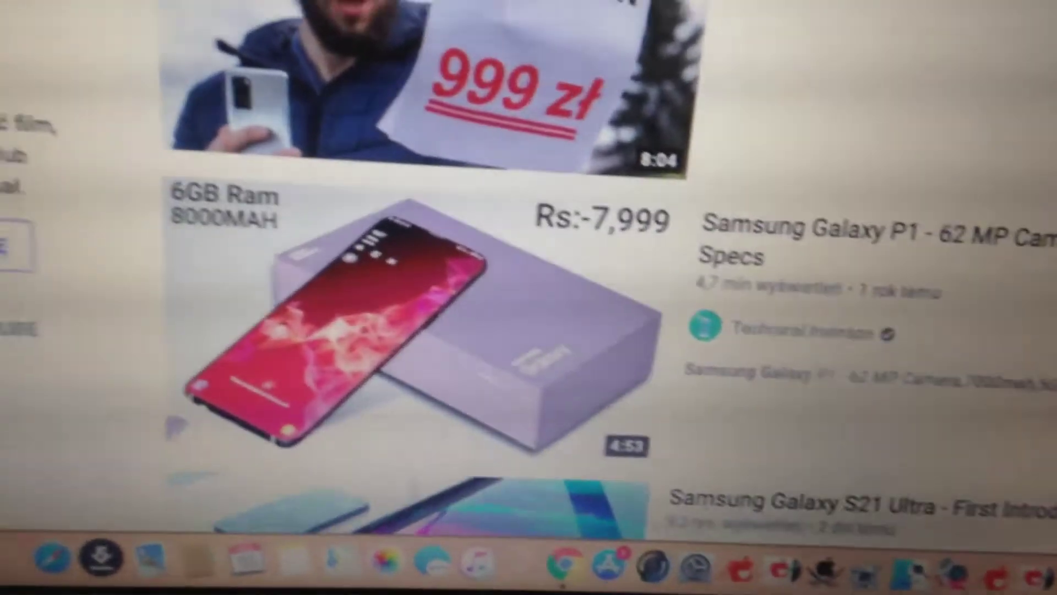
pyautogui.scroll(-3, 529, 298)
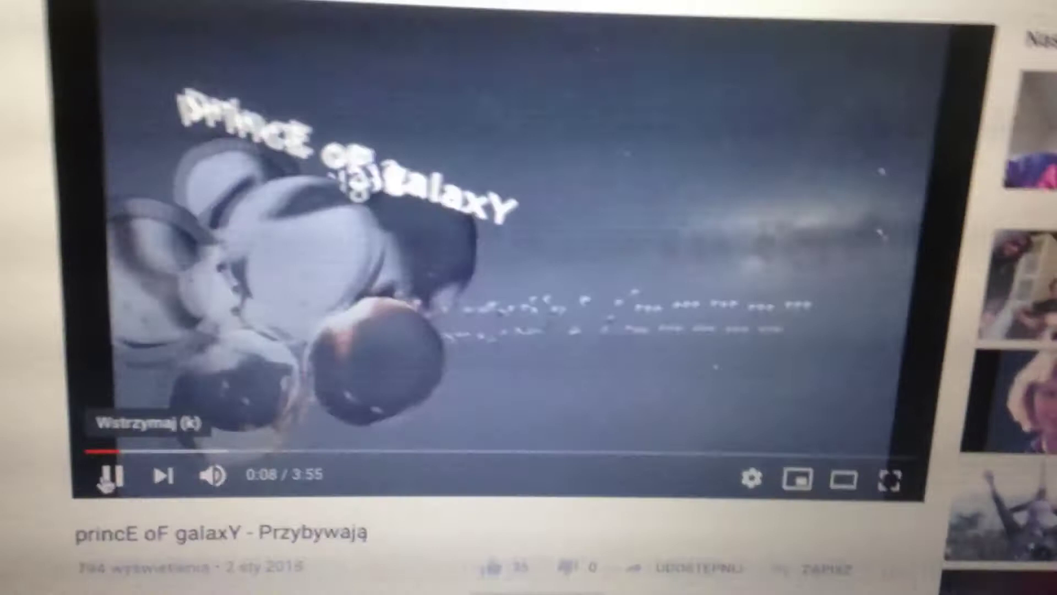
# - Pause the 'princE oF galaxY - Przybywają' video at 0:10
pyautogui.click(110, 476)
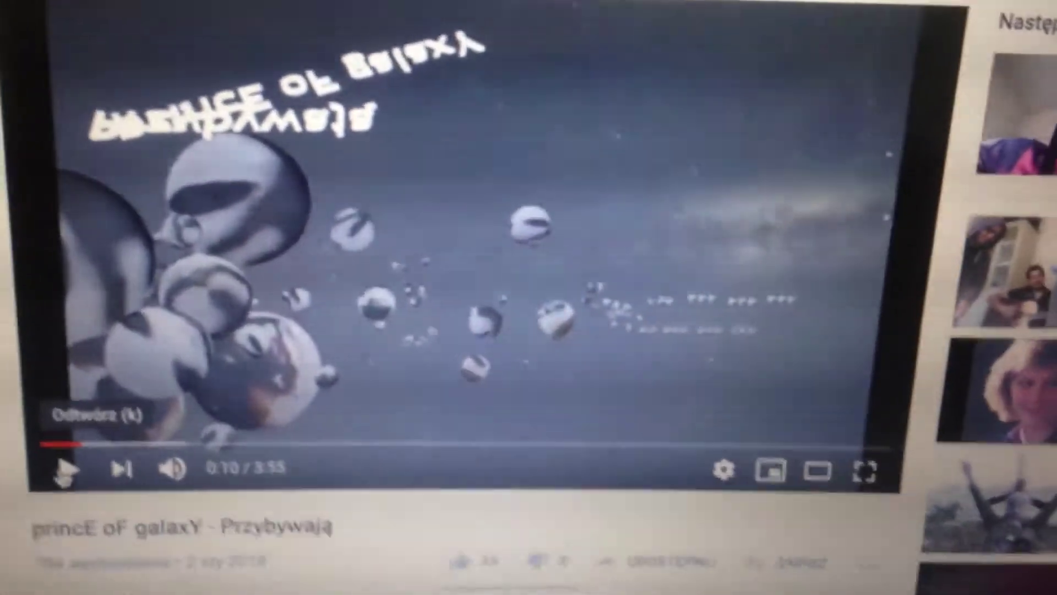